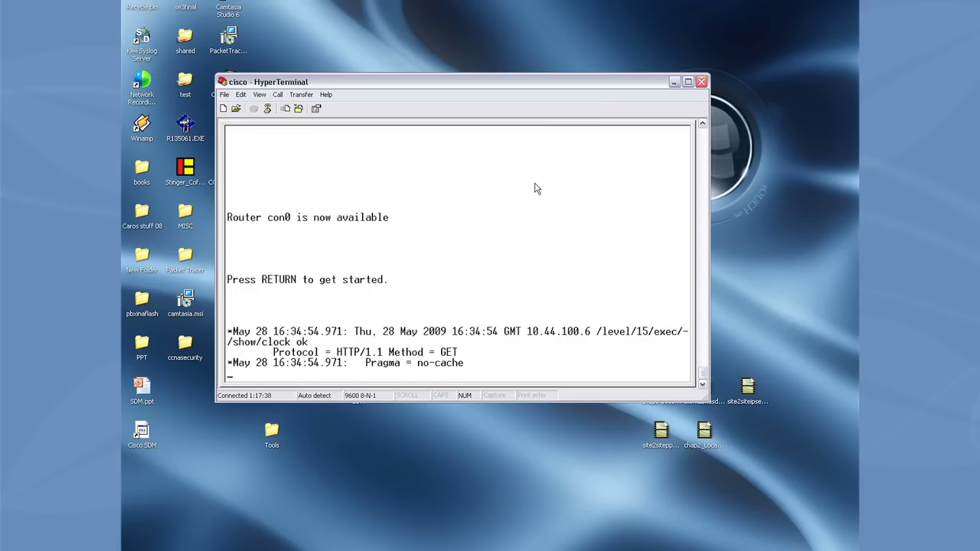
Wake the router console and log in at the Username prompt.
key("Return")
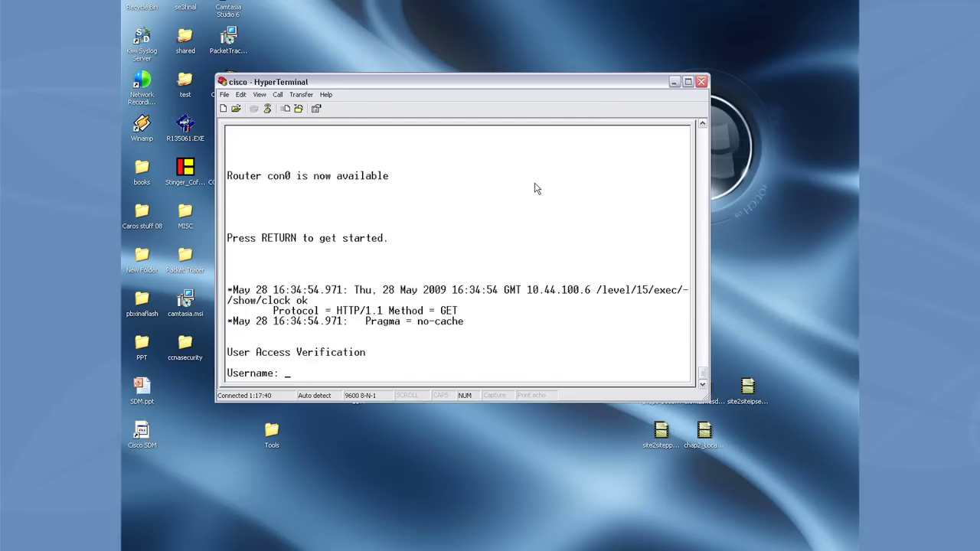
type("cisco")
key("Return")
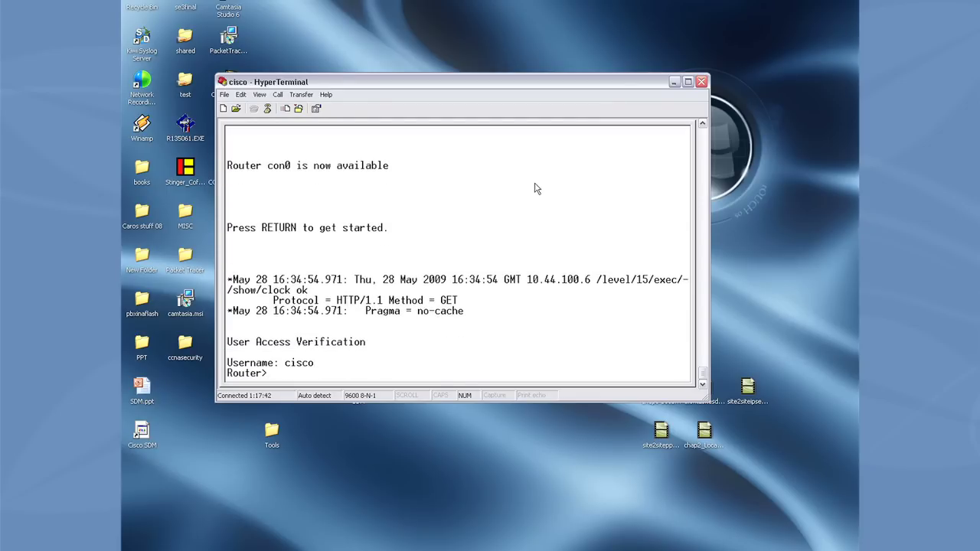
Enter privileged mode with 'en', retrying after a rejected password, then run 'sh run'.
key("Return")
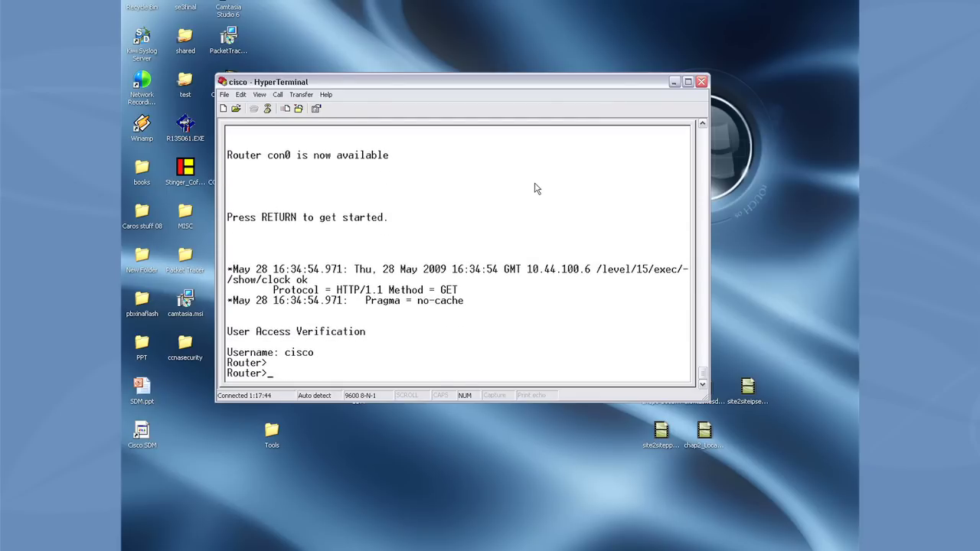
type("en")
key("Return")
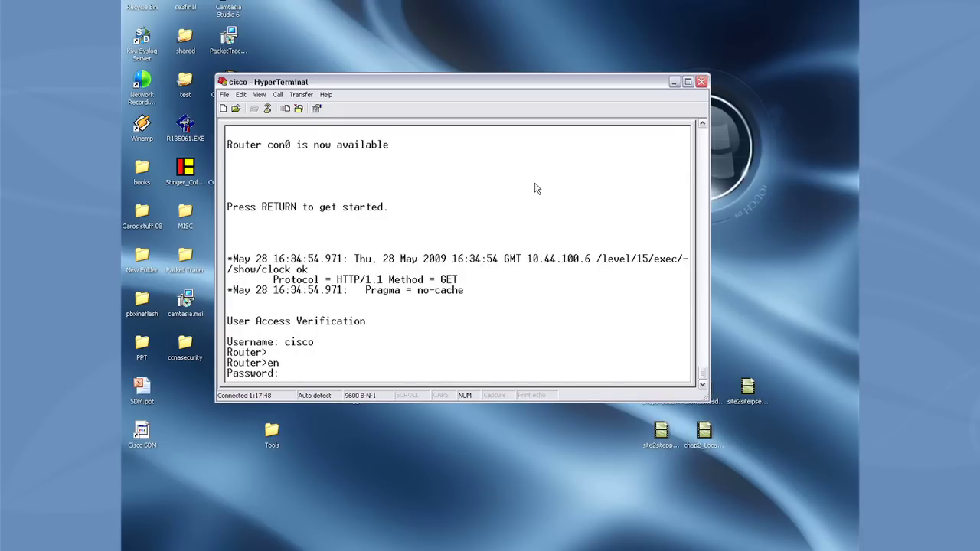
key("Return")
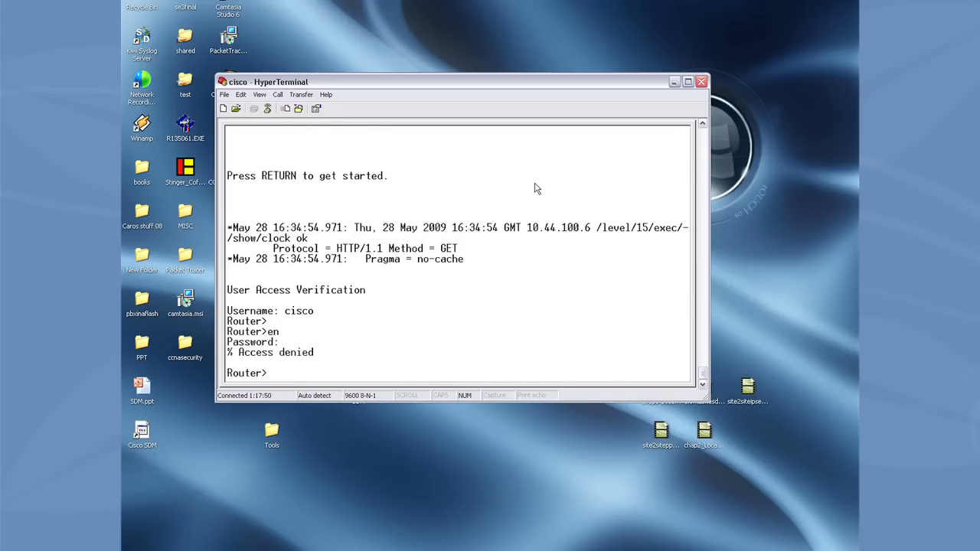
type("en")
key("Return")
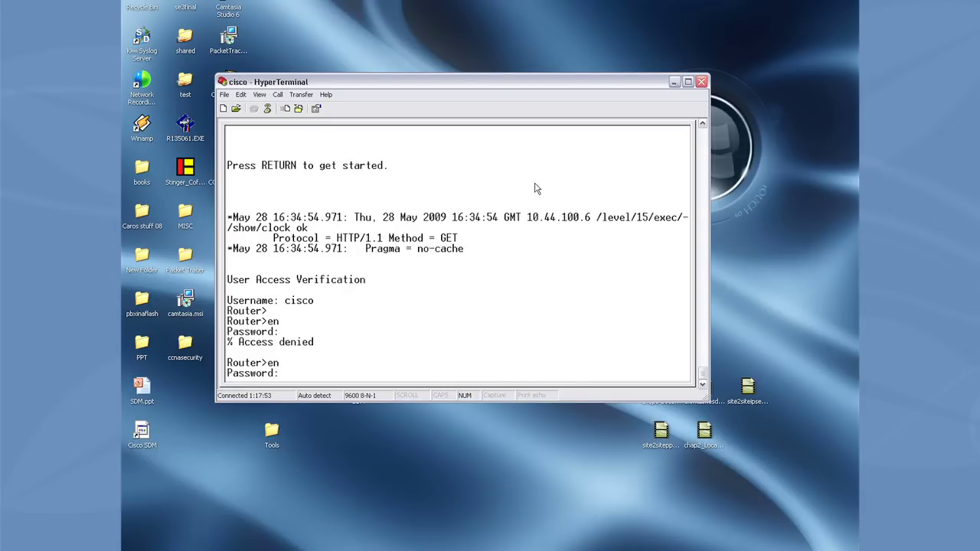
key("Return")
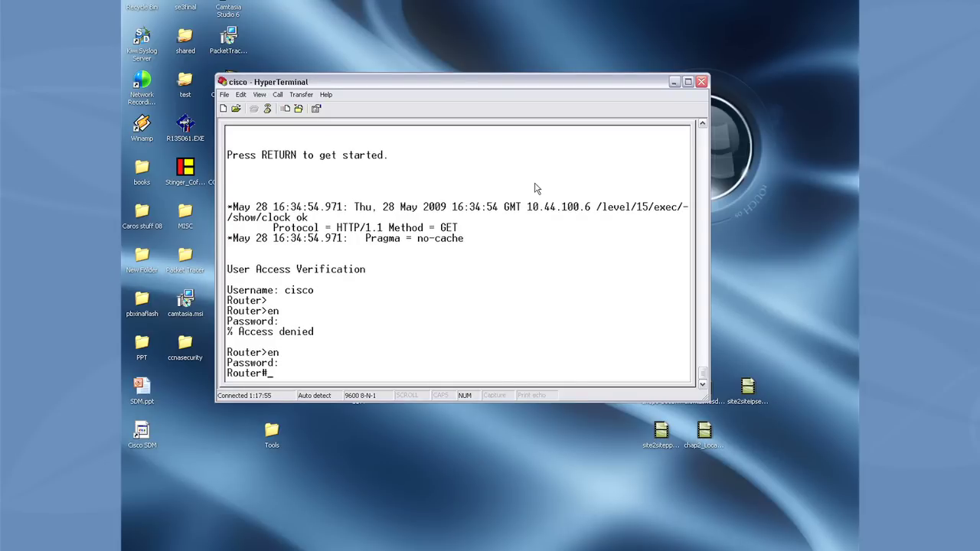
type("sh run")
key("Return")
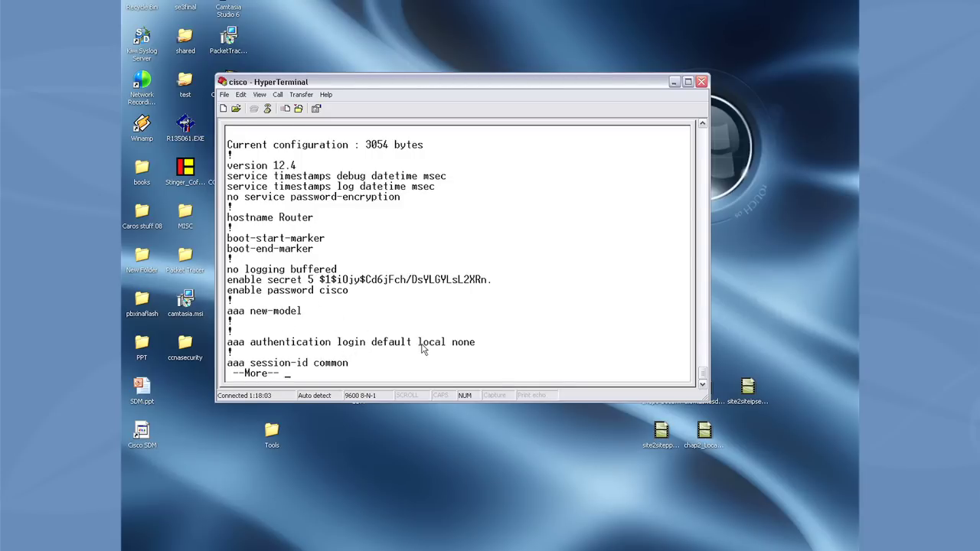
Page through the running configuration to 'end', then minimize HyperTerminal.
key("space")
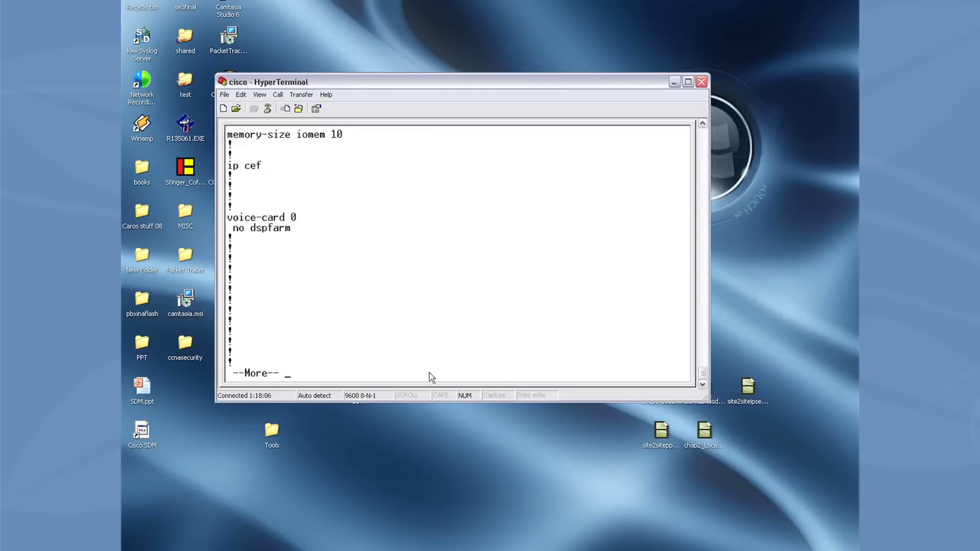
key("space")
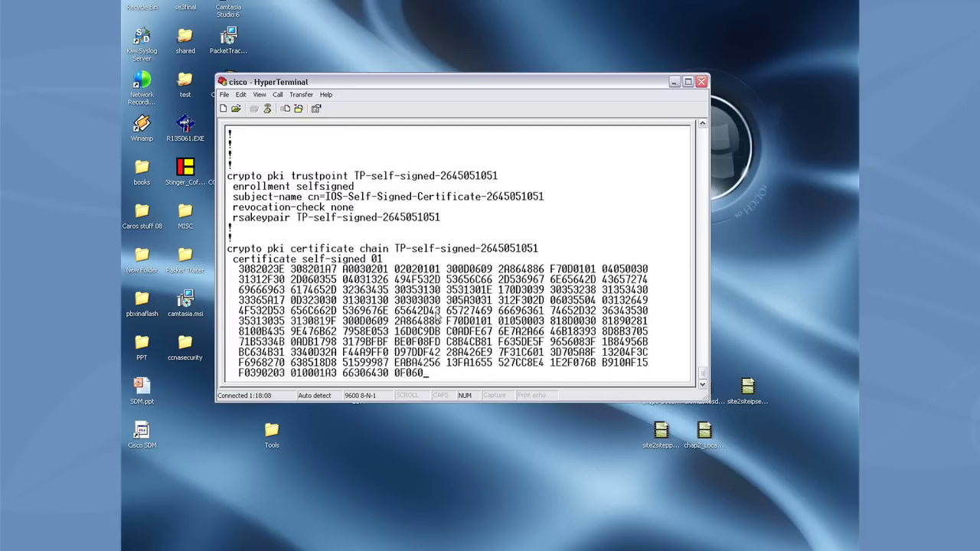
key("space")
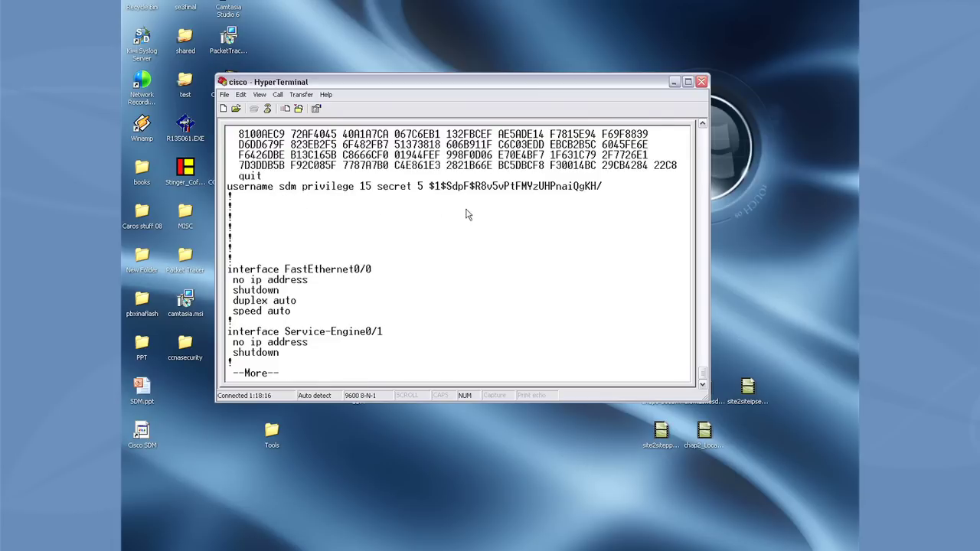
key("space")
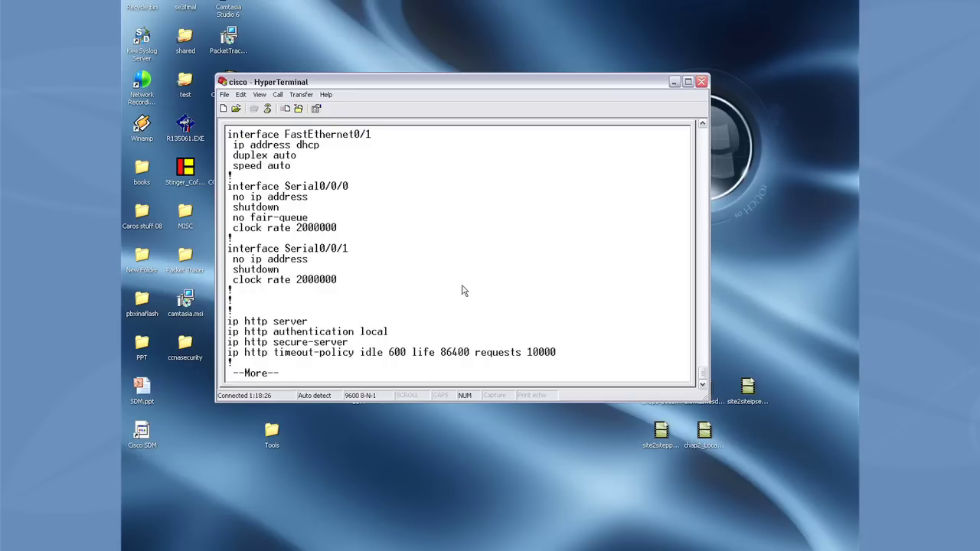
key("space")
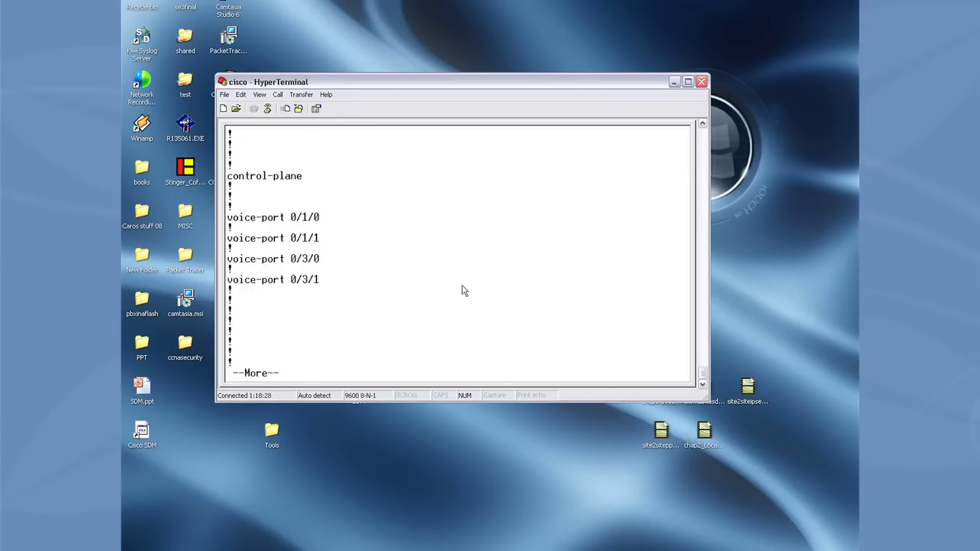
key("space")
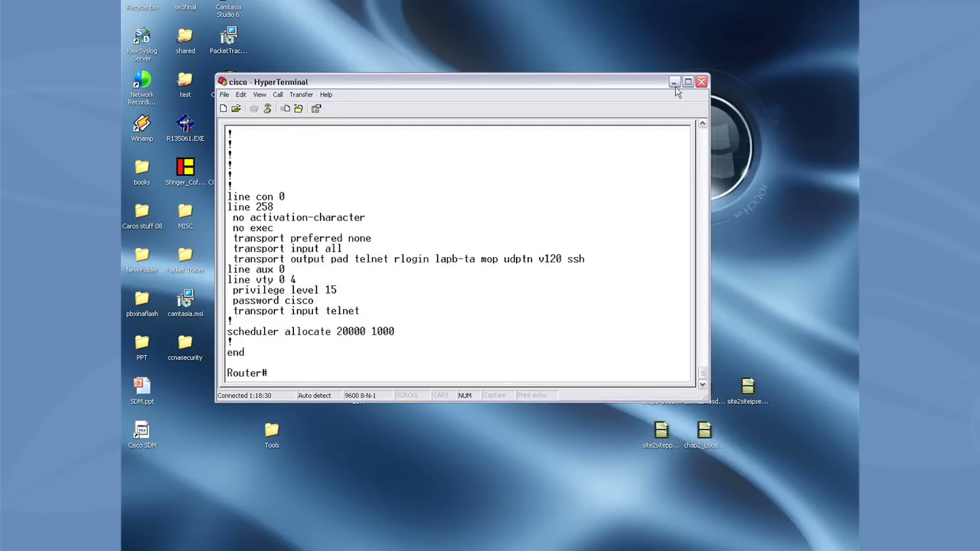
left_click(674, 81)
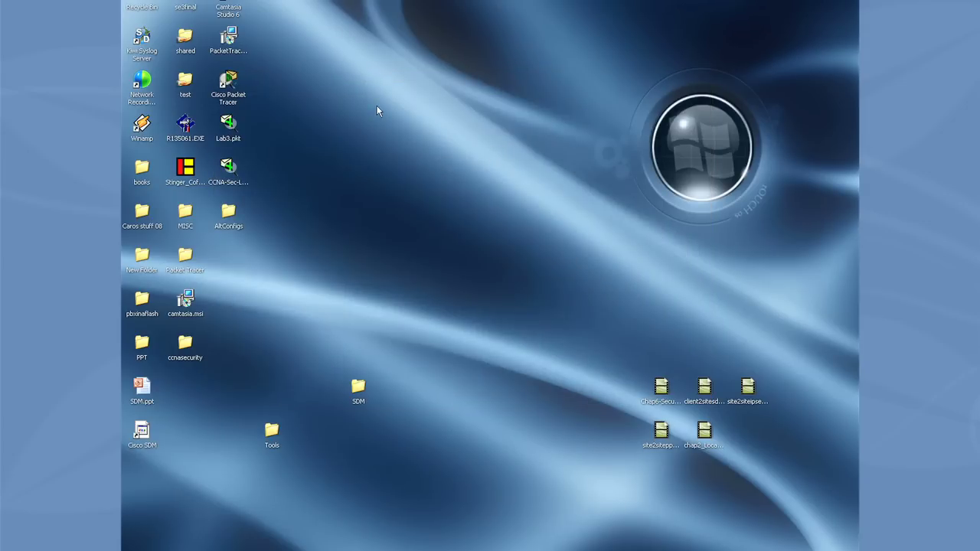
Run setup.exe from the desktop SDM folder, install to both computer and router, confirming reinstall.
double_click(358, 389)
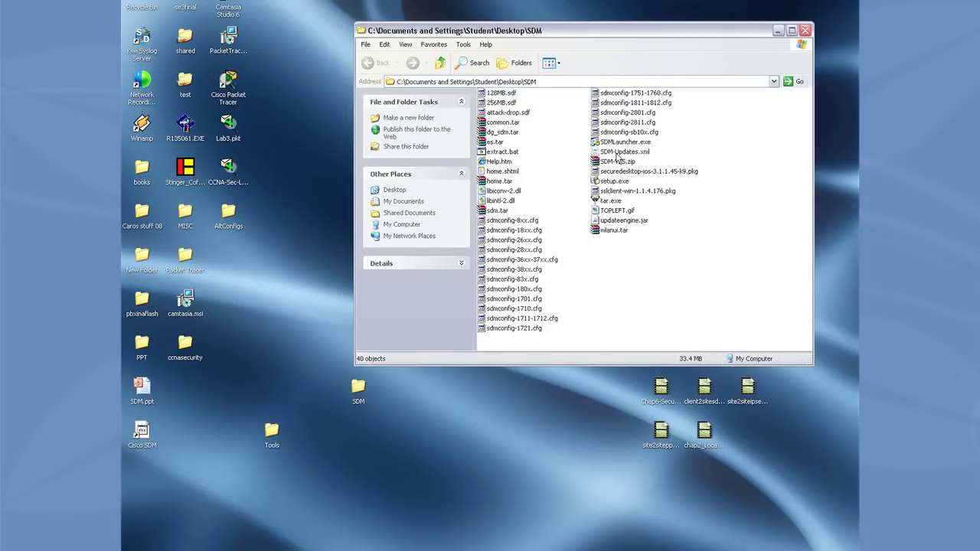
double_click(620, 184)
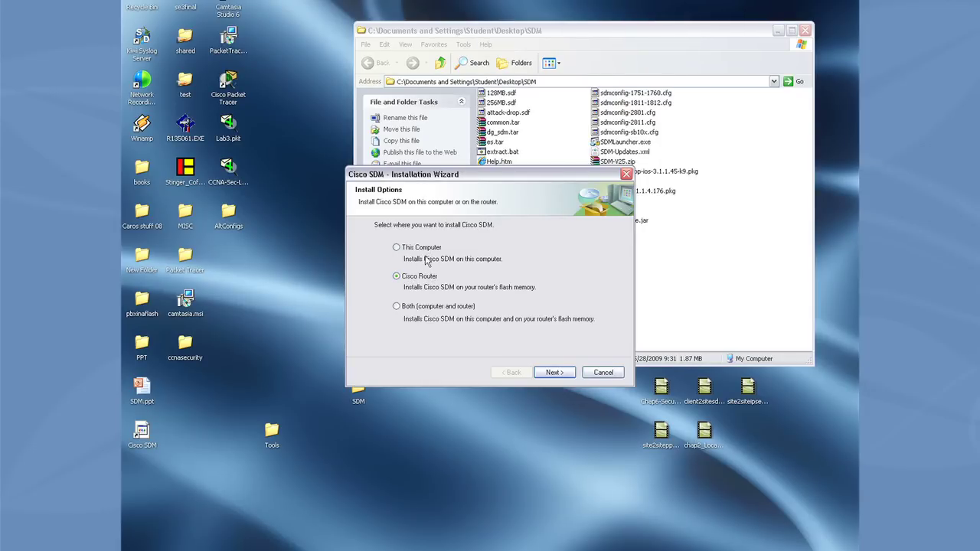
left_click(396, 306)
left_click(557, 372)
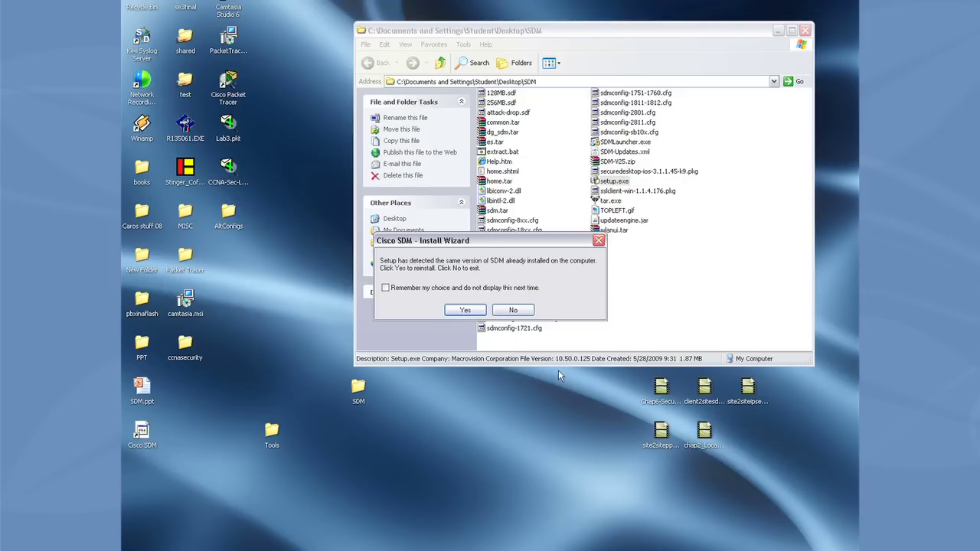
left_click(472, 311)
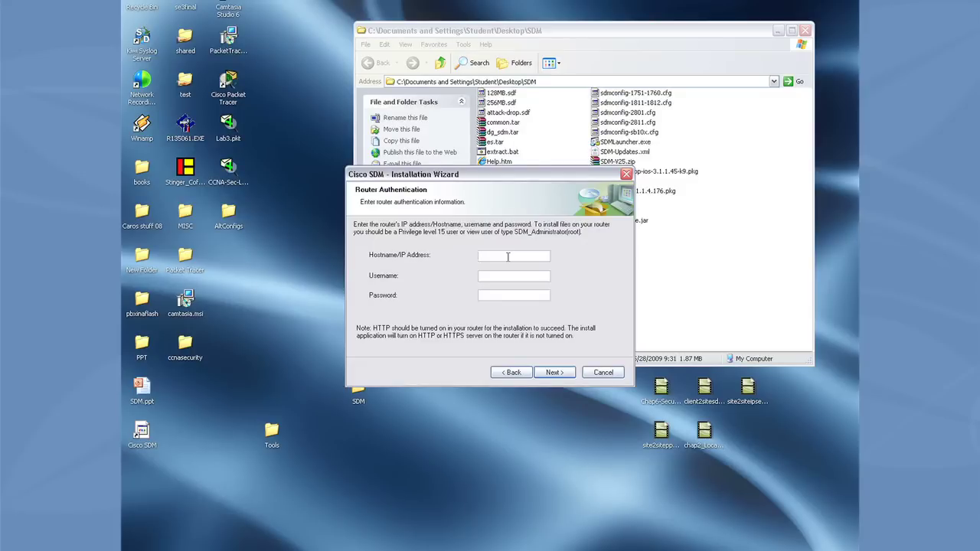
Try connecting to router 10.44.100.52 with the initial credentials and dismiss the connection failure.
type("10.44.100.52")
left_click(505, 275)
type("cisco")
key("Tab")
type("cisco")
left_click(557, 374)
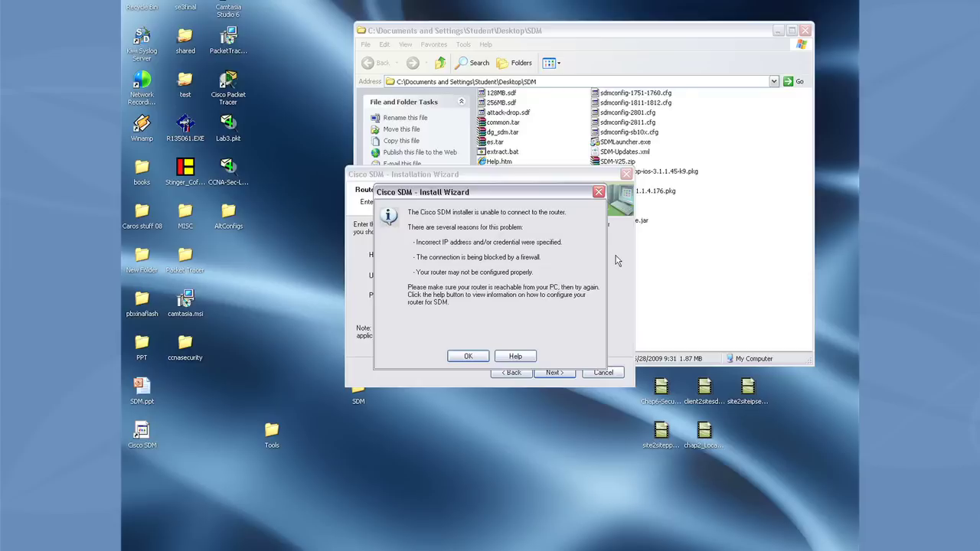
left_click(463, 358)
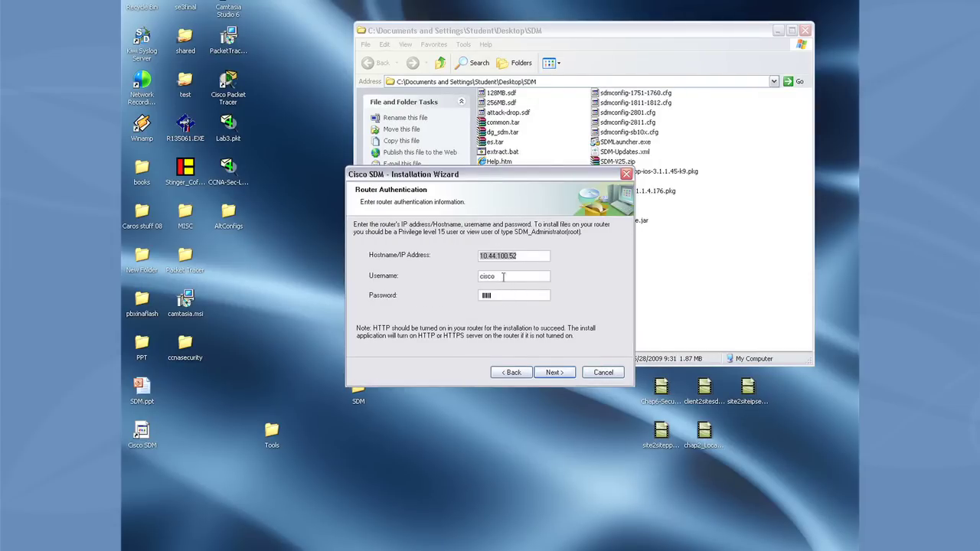
Change the username to sdm, re-enter the password, and connect to the router.
left_click_drag(496, 277, 472, 282)
type("sdm")
key("Tab")
type("cisco")
key("Return")
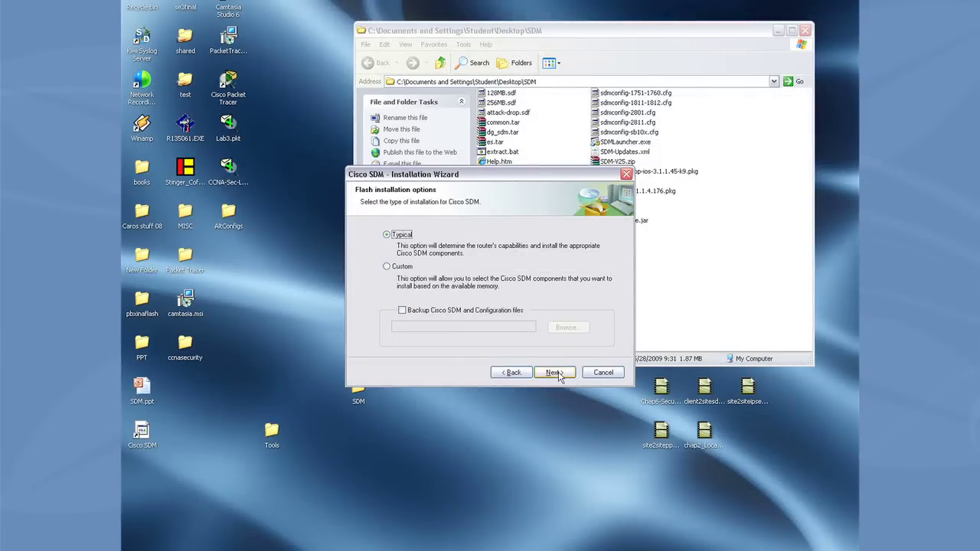
Install SDM with the Typical option, replacing the router's version 2.5, and finish the wizard.
left_click(554, 373)
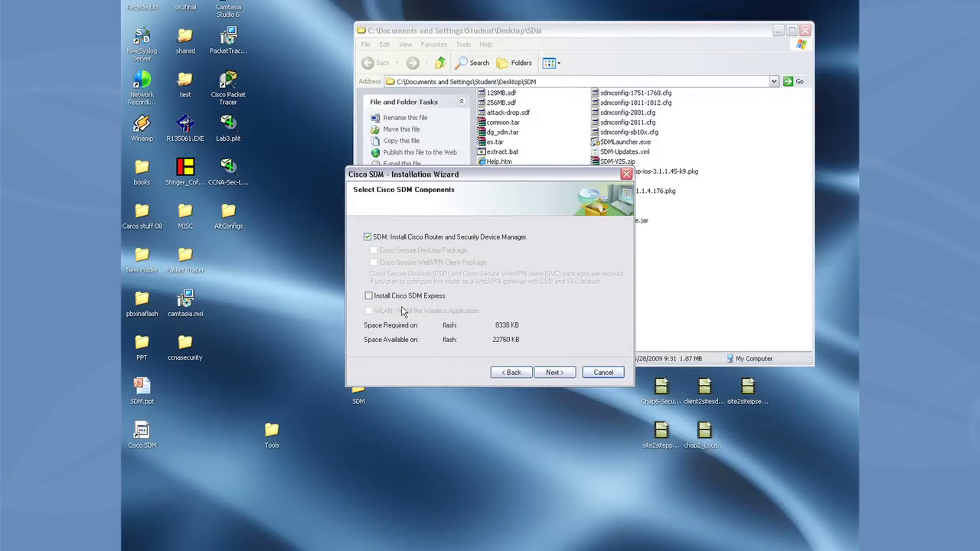
left_click(554, 372)
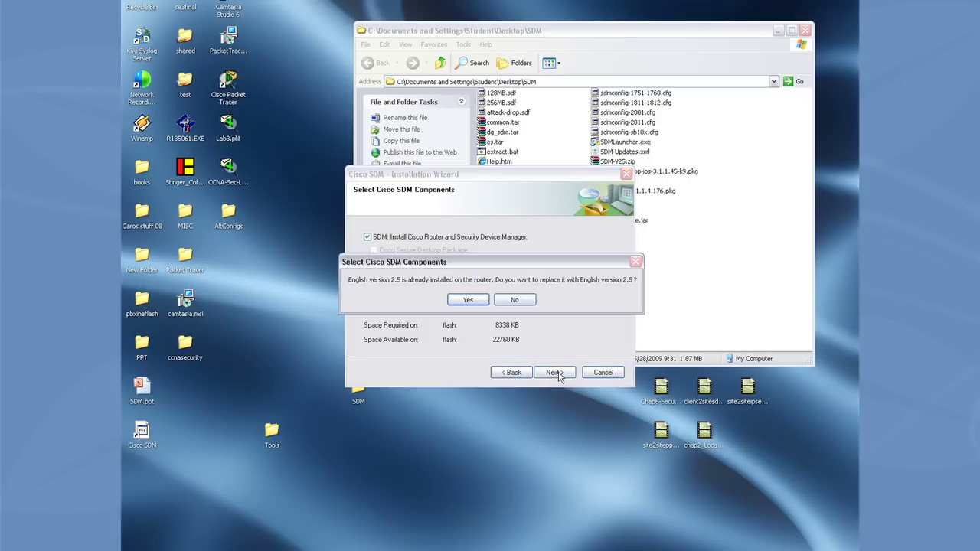
left_click(478, 302)
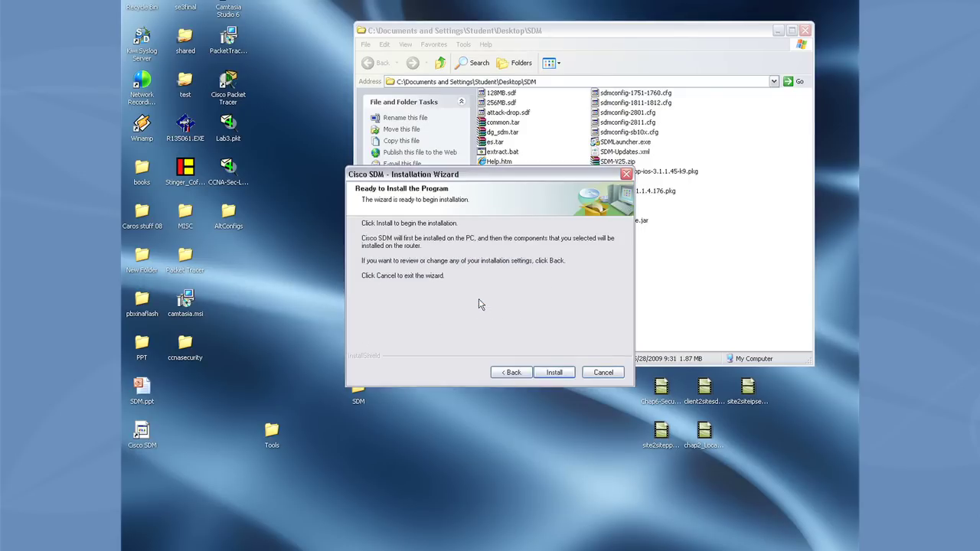
left_click(566, 374)
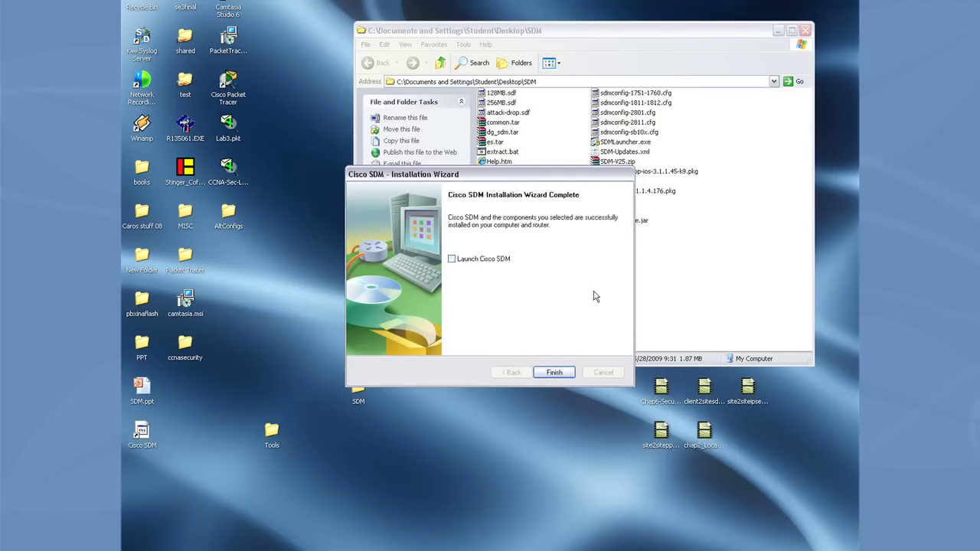
left_click(552, 372)
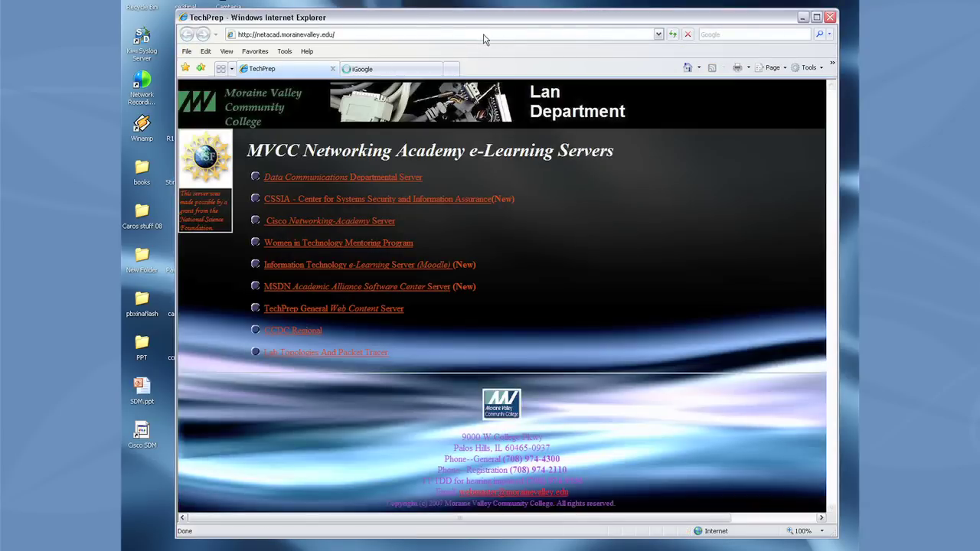
Browse to 10.44.100.52, log in with the sdm account, and stay on HTTP instead of HTTPS.
left_click(483, 35)
type("10")
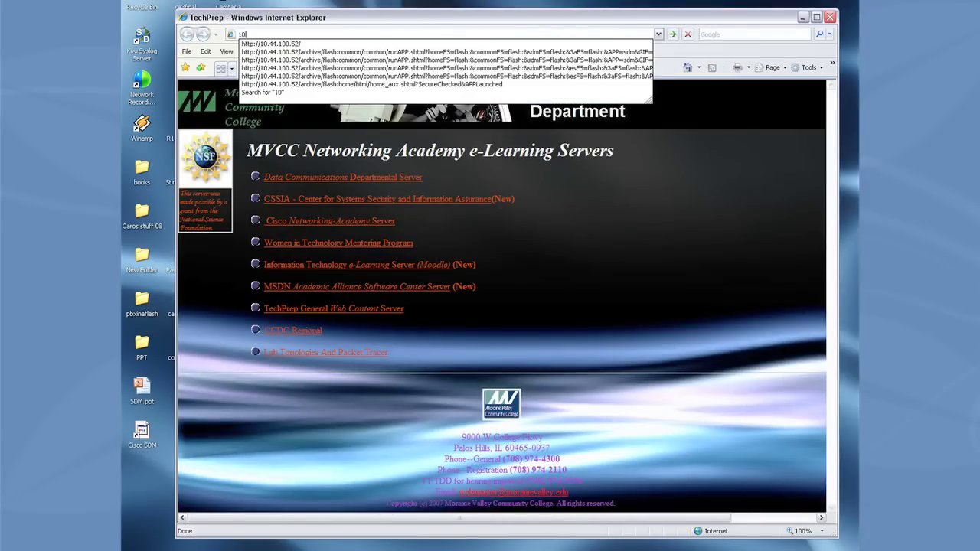
type(".44.100.52")
key("Return")
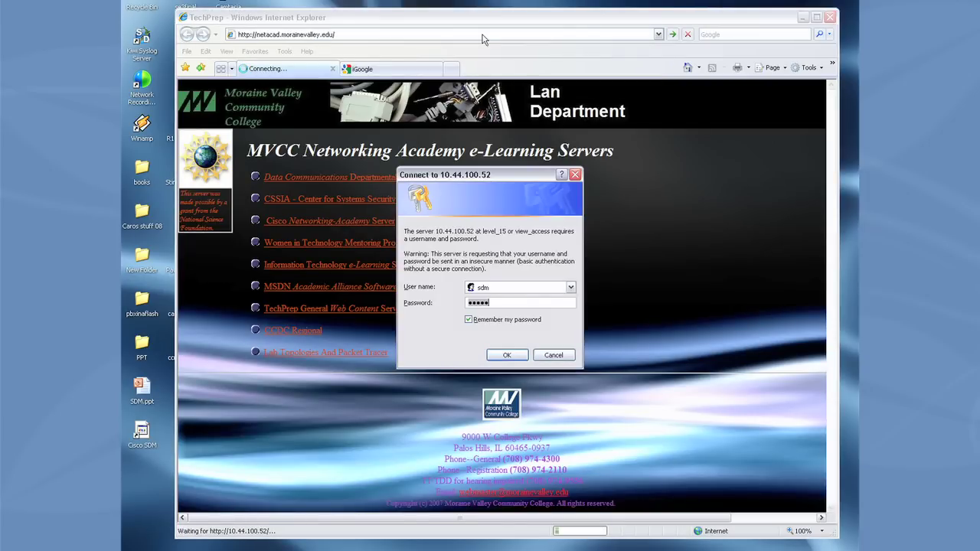
left_click(507, 355)
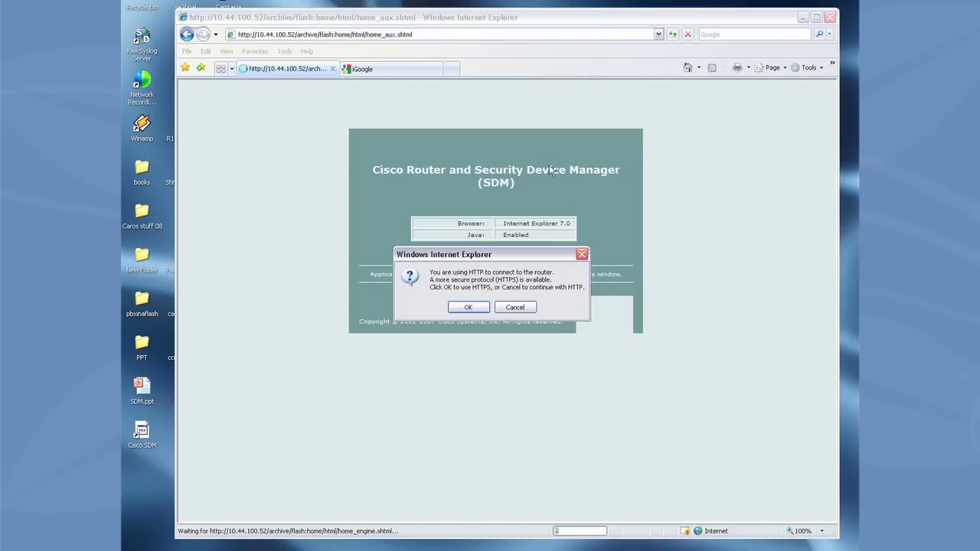
left_click(514, 307)
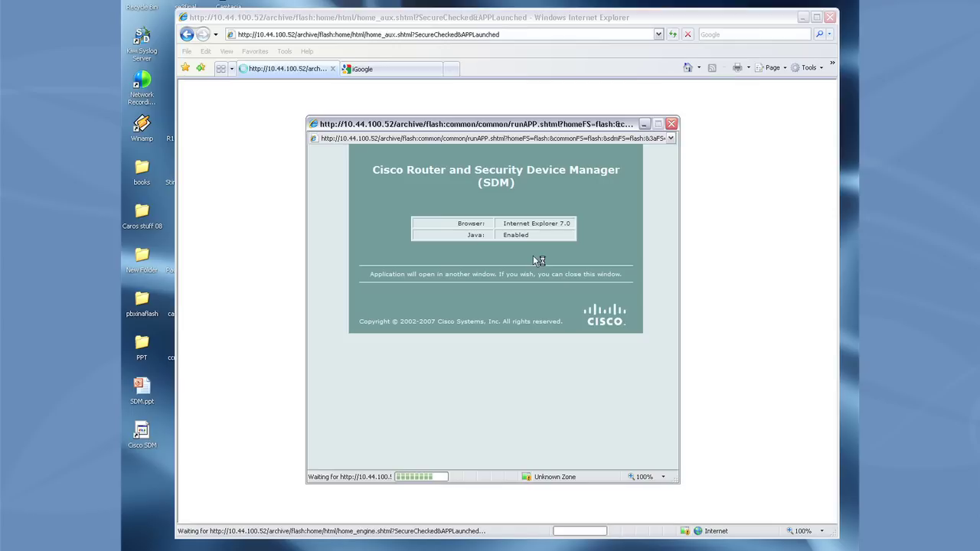